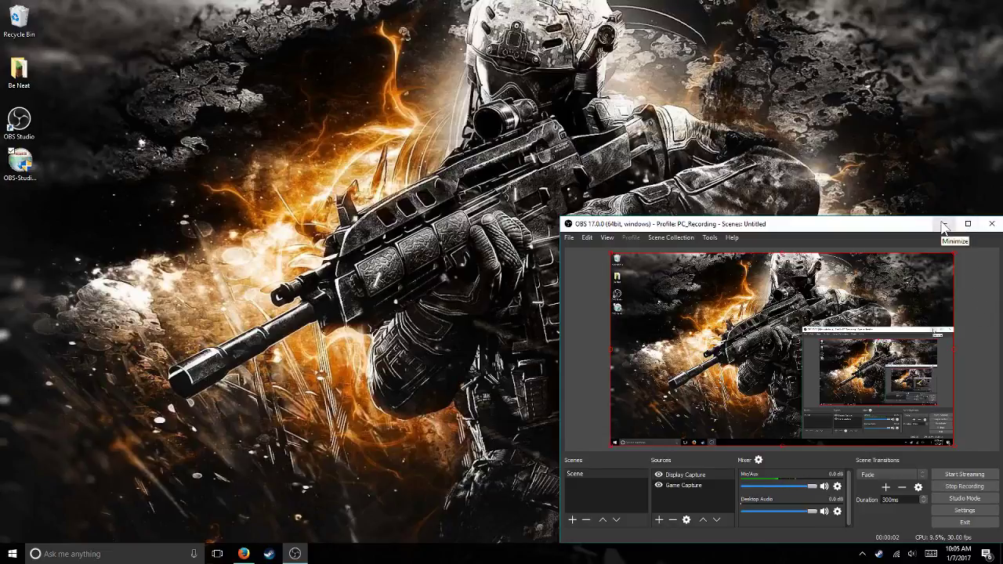
Minimize OBS Studio, switch to Firefox and load obsproject.com in a fresh tab.
{"action": "left_click", "coordinate": [944, 225]}
{"action": "left_click", "coordinate": [242, 553]}
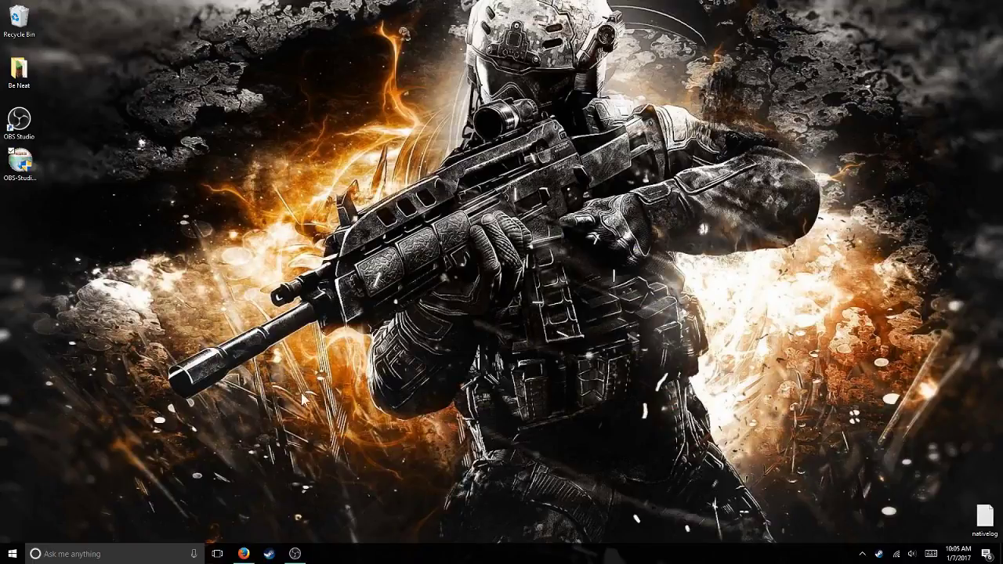
{"action": "left_click", "coordinate": [243, 554]}
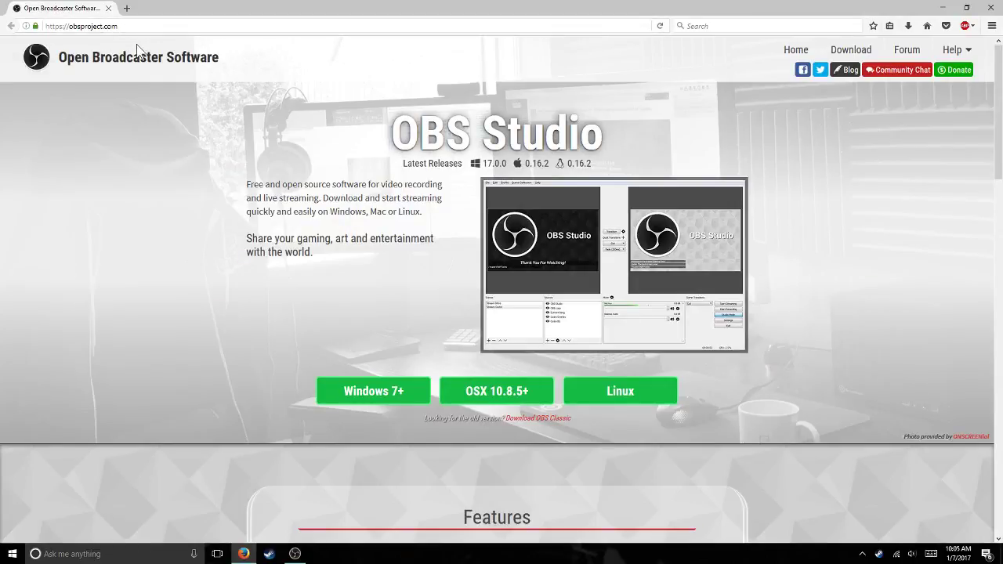
{"action": "left_click", "coordinate": [123, 8]}
{"action": "left_click", "coordinate": [109, 8]}
{"action": "type", "text": "obs"}
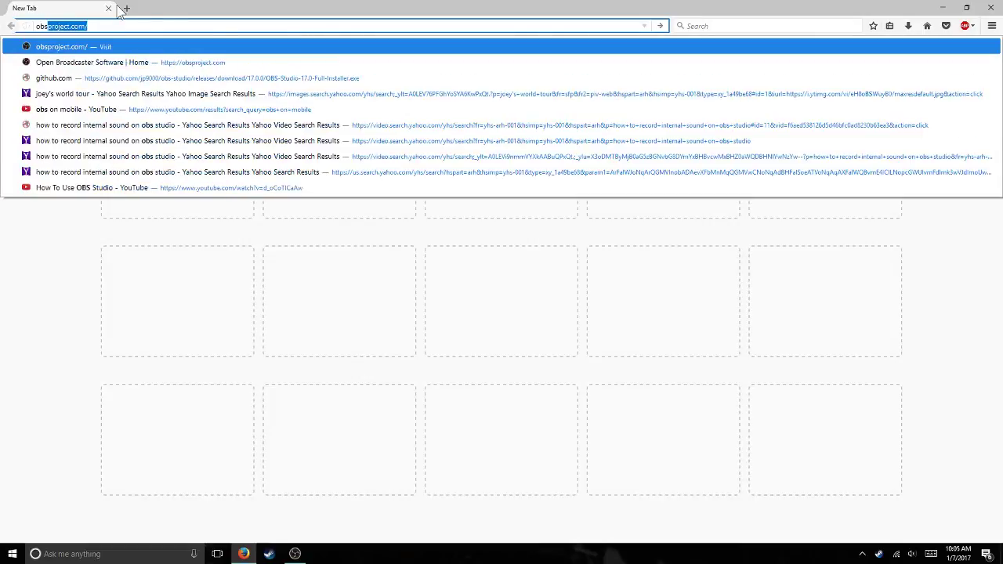
{"action": "key", "text": "Return"}
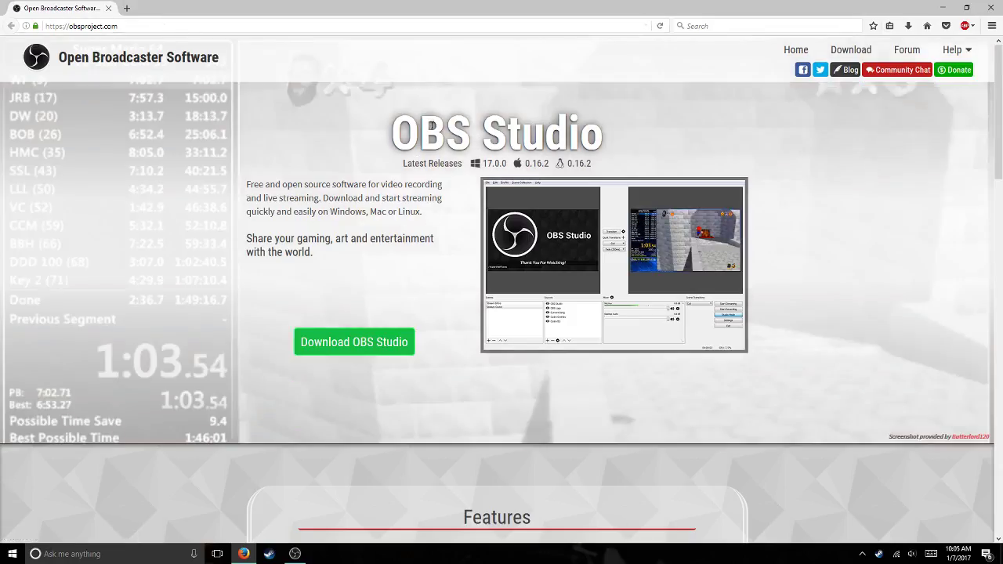
Request the OBS Studio installer for Windows 7+, cancel saving the file and close the browser.
{"action": "left_click", "coordinate": [386, 349]}
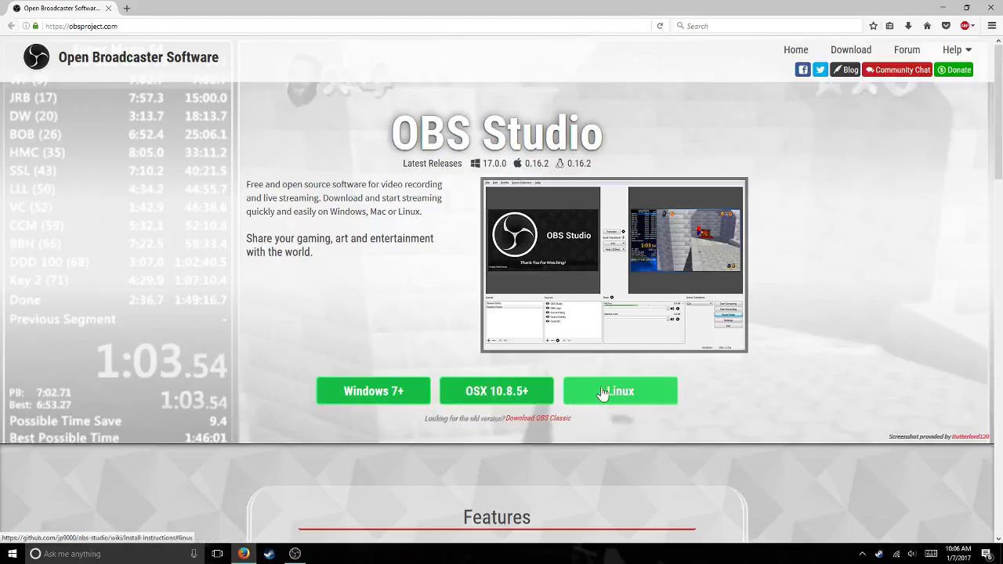
{"action": "left_click", "coordinate": [396, 400]}
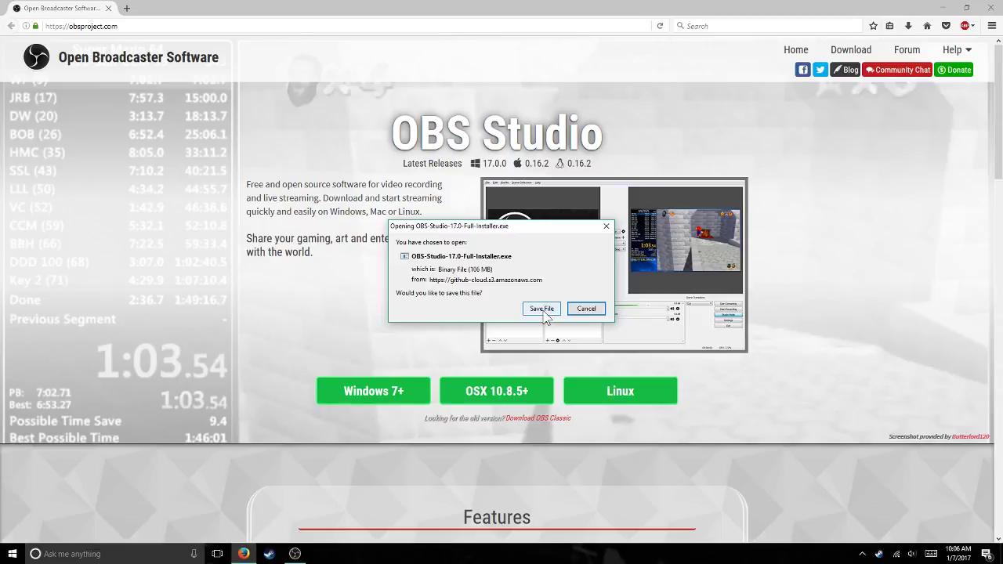
{"action": "left_click", "coordinate": [580, 309]}
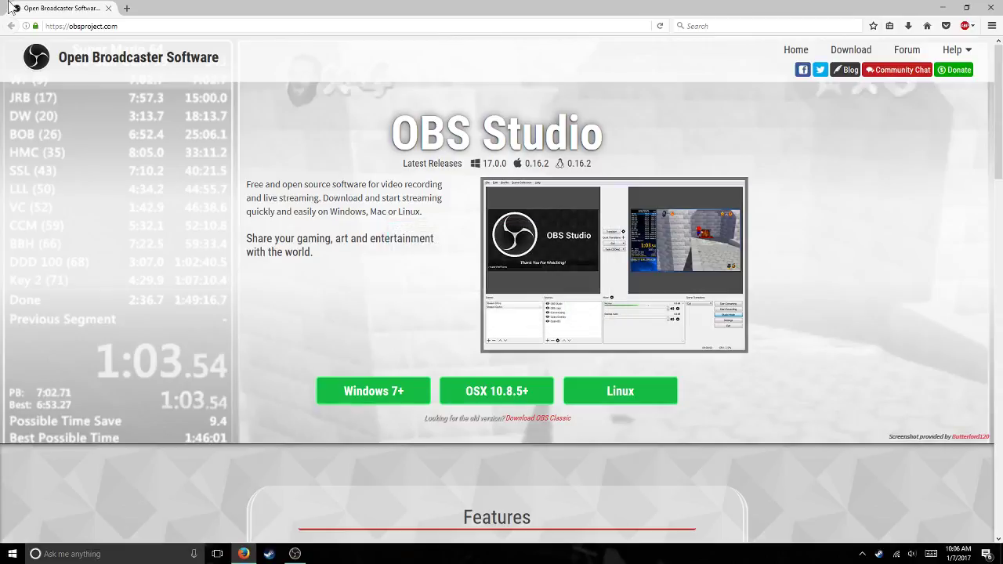
{"action": "left_click", "coordinate": [109, 8]}
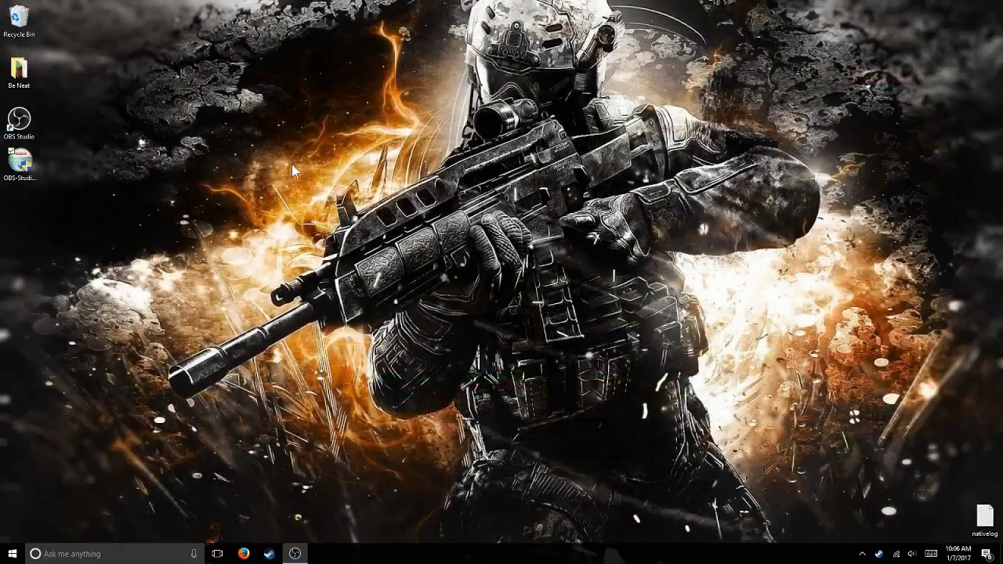
Launch the OBS Studio 17.0 installer from the desktop, accept the license and keep the default destination folder.
{"action": "mouse_move", "coordinate": [17, 170]}
{"action": "left_mouse_down"}
{"action": "mouse_move", "coordinate": [28, 175]}
{"action": "mouse_move", "coordinate": [16, 169]}
{"action": "left_mouse_up"}
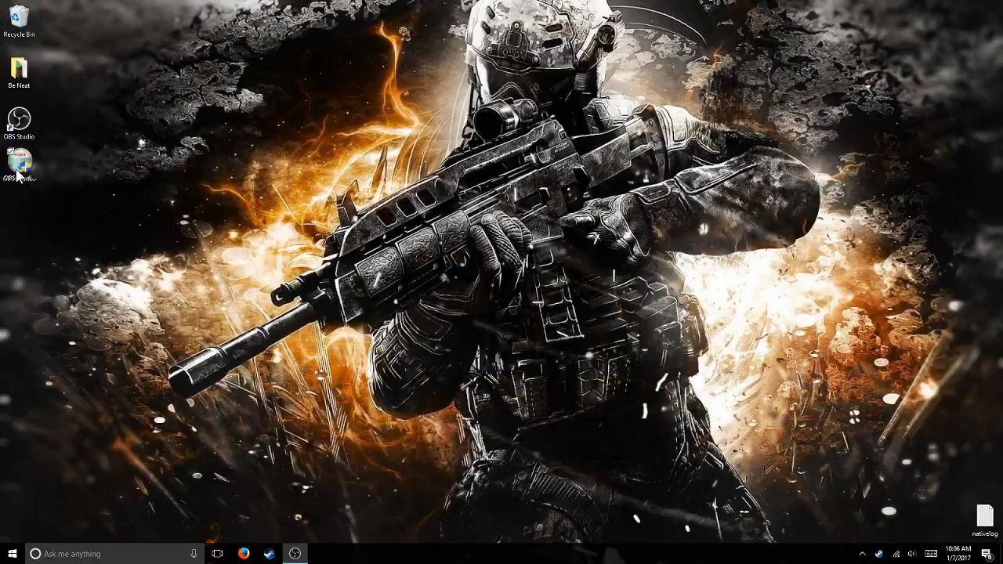
{"action": "left_click", "coordinate": [21, 166]}
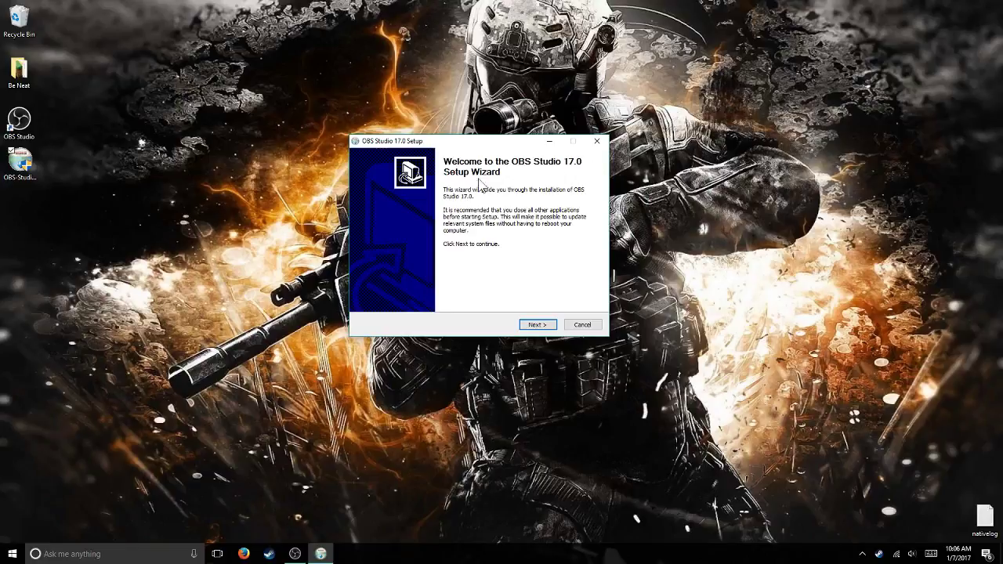
{"action": "left_click", "coordinate": [551, 326]}
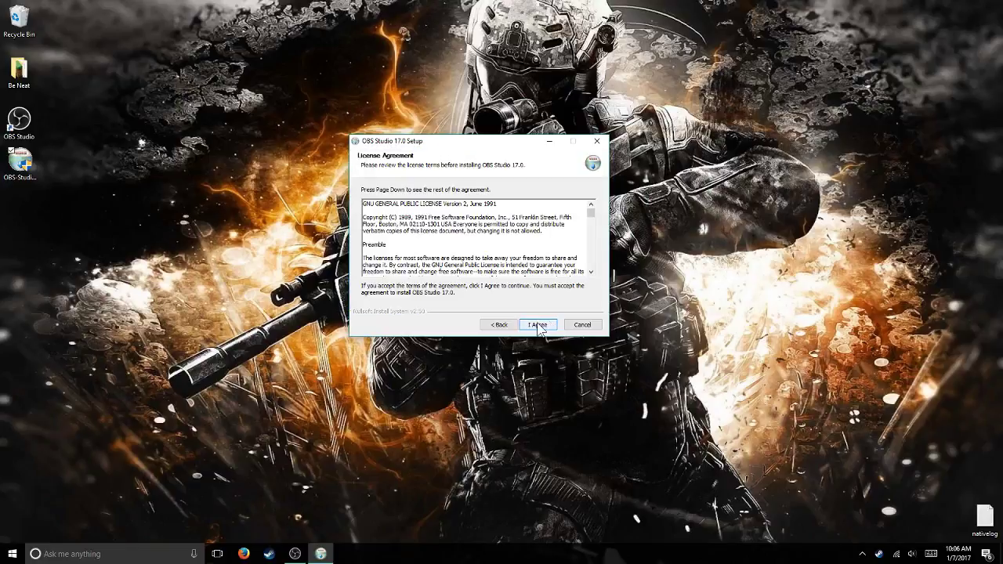
{"action": "left_click", "coordinate": [538, 326]}
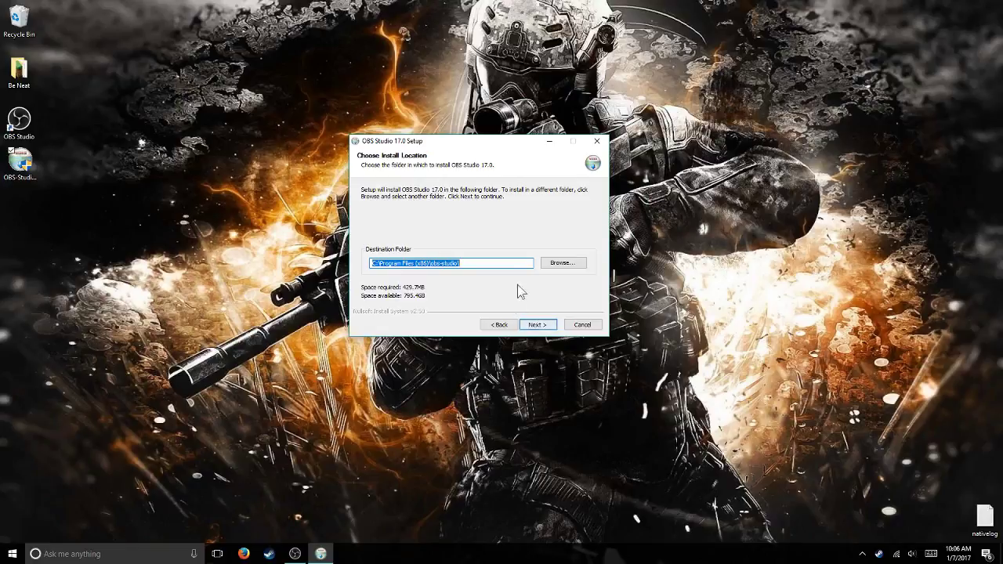
{"action": "left_click", "coordinate": [537, 329]}
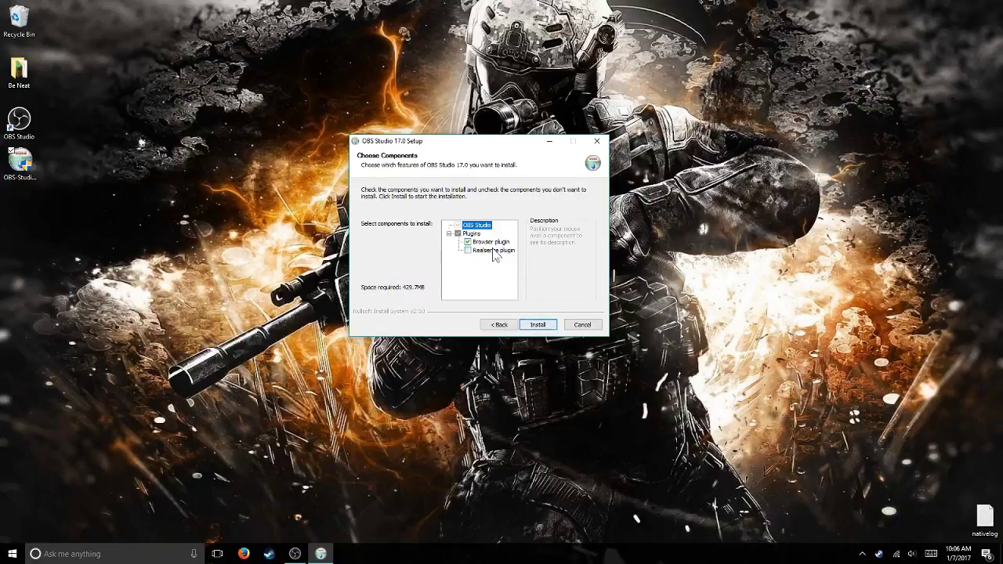
Deselect all plugins in the setup components, including the Browser plugin, keeping only the core OBS Studio files.
{"action": "left_click", "coordinate": [468, 243]}
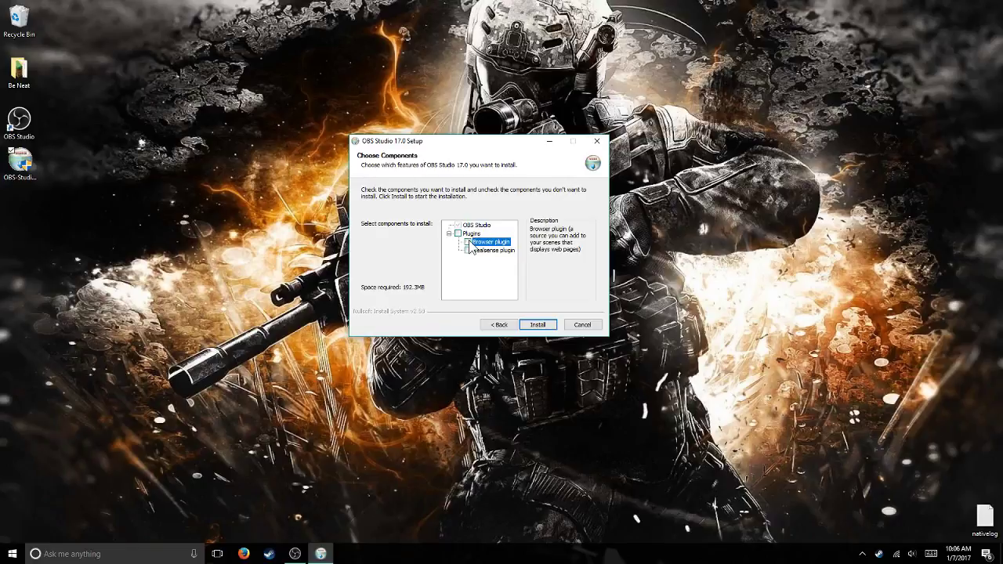
{"action": "left_click", "coordinate": [458, 234]}
{"action": "left_click", "coordinate": [456, 234]}
{"action": "left_click", "coordinate": [458, 239]}
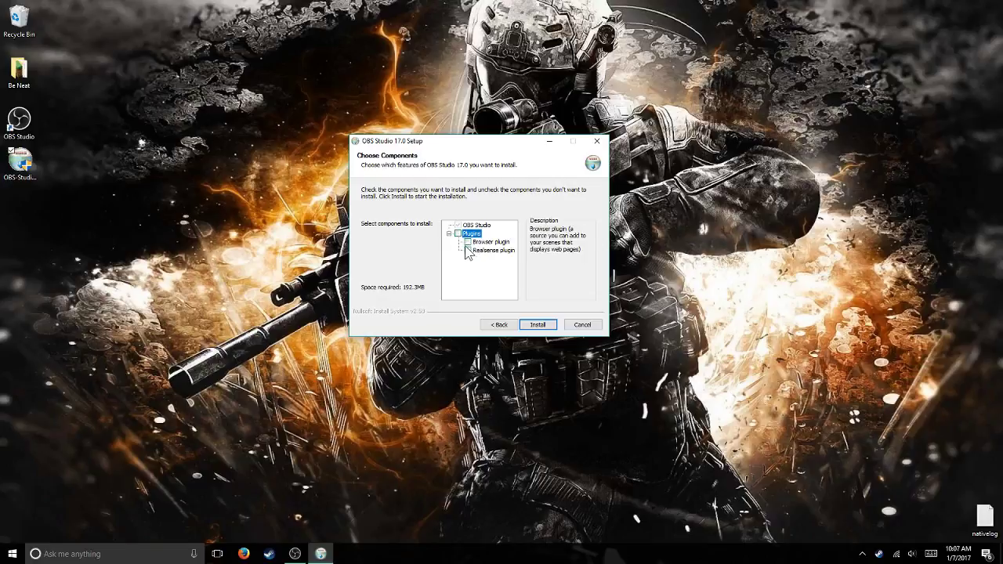
{"action": "left_click", "coordinate": [460, 225]}
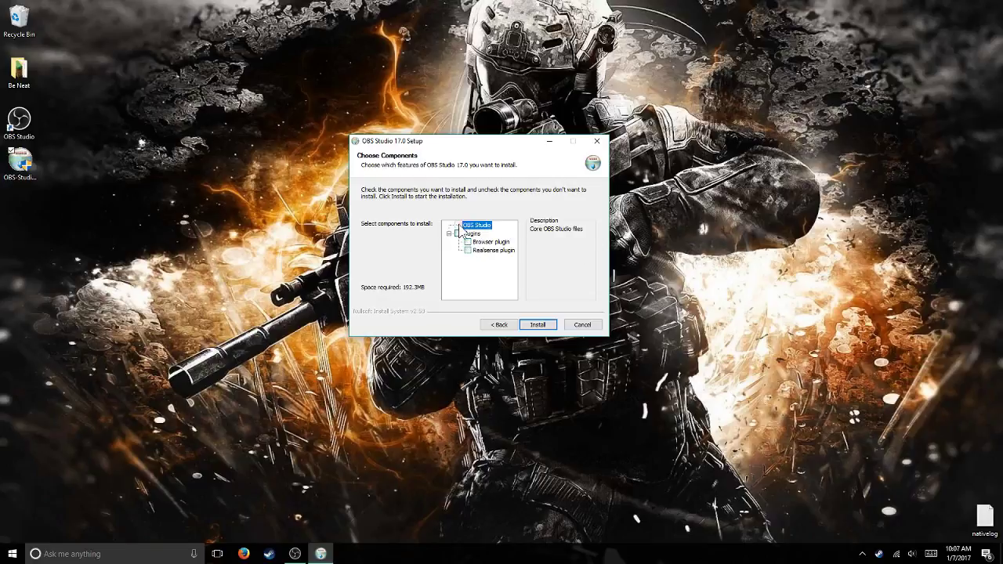
Try to install OBS Studio 17.0 with the chosen components, cancelling and closing the setup.
{"action": "left_click", "coordinate": [538, 326]}
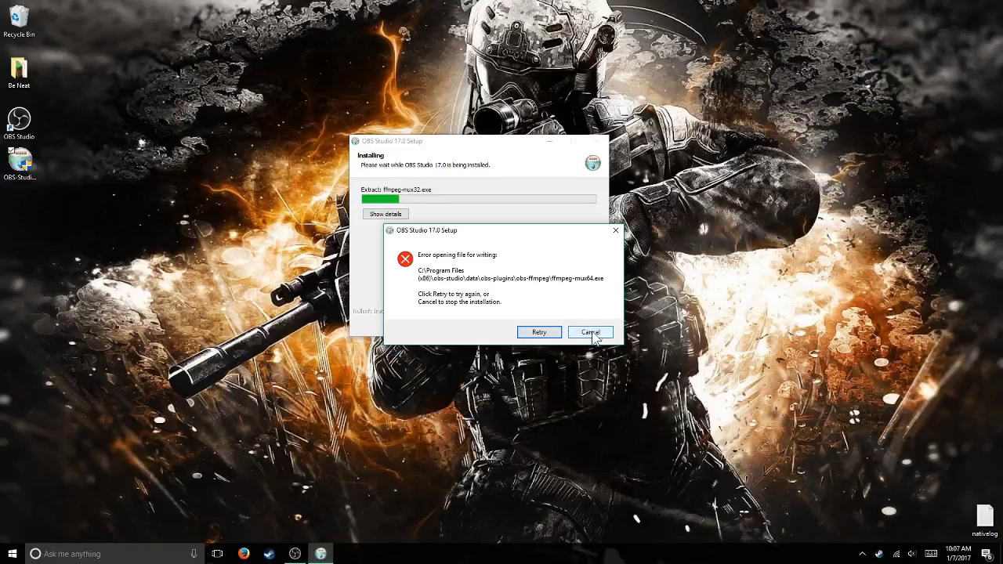
{"action": "left_click", "coordinate": [593, 331]}
{"action": "left_click", "coordinate": [600, 142]}
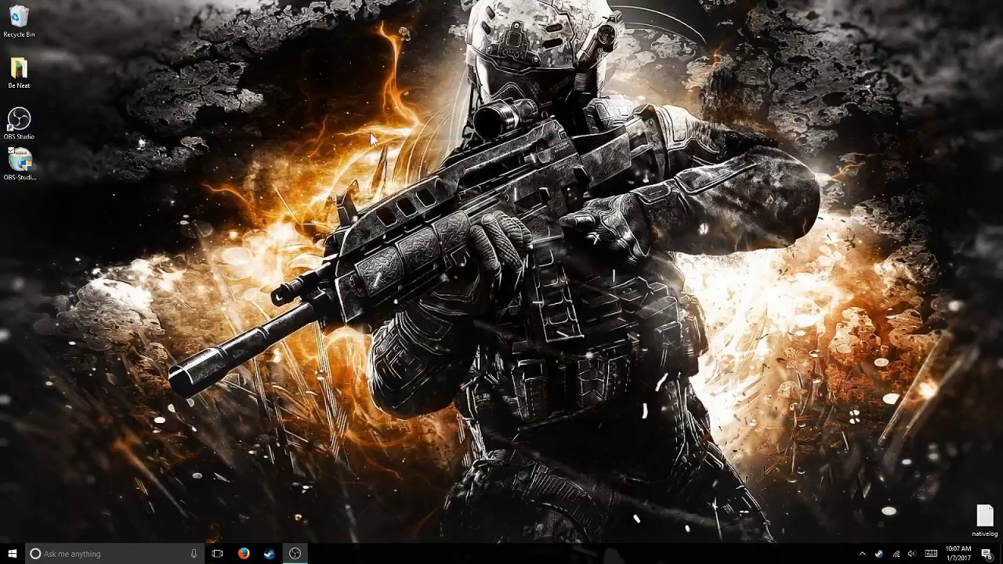
Launch a second OBS Studio instance from the relocated desktop shortcut and bring up the instance that is not recording.
{"action": "left_click_drag", "start_coordinate": [19, 119], "coordinate": [174, 168]}
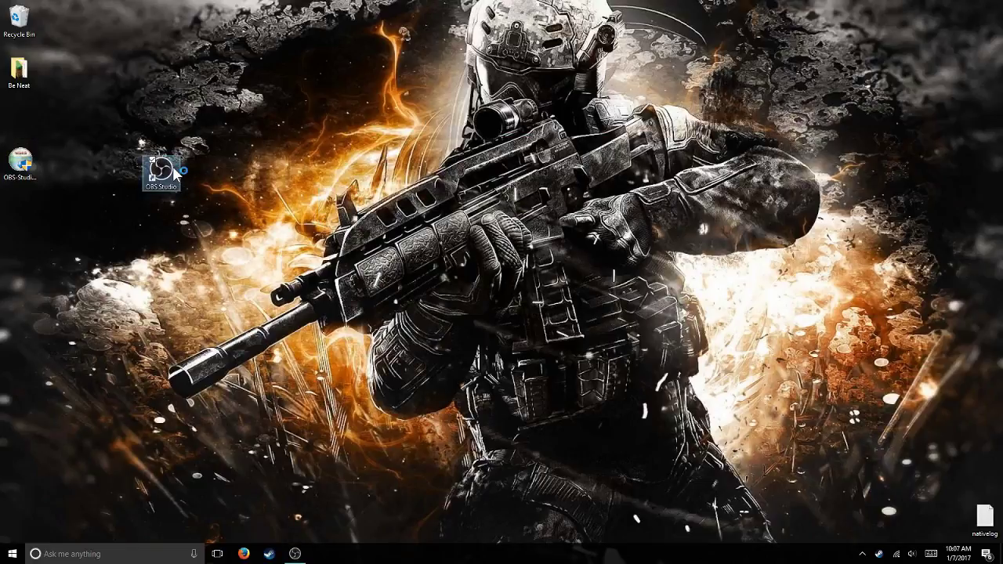
{"action": "double_click", "coordinate": [174, 176]}
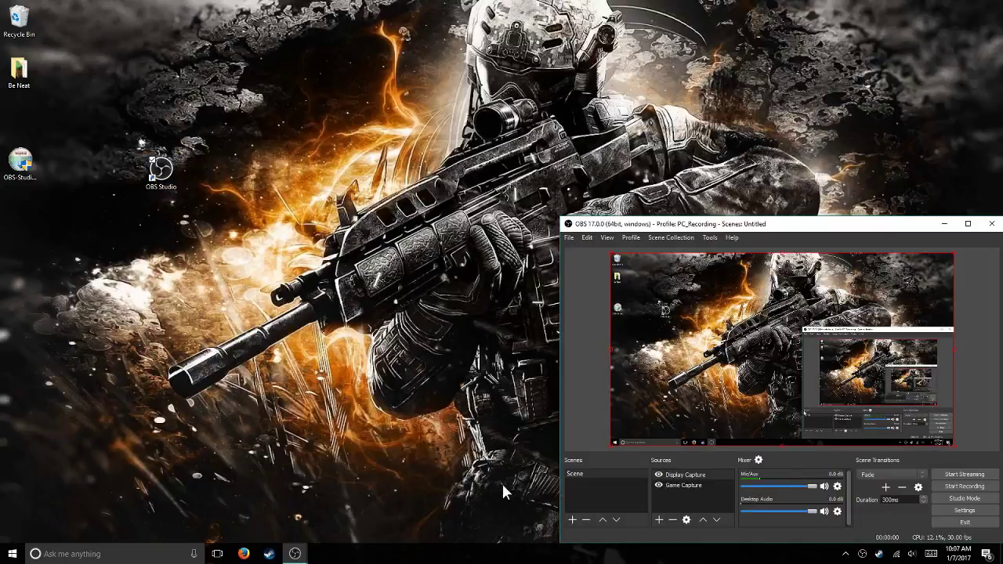
{"action": "left_click", "coordinate": [294, 554]}
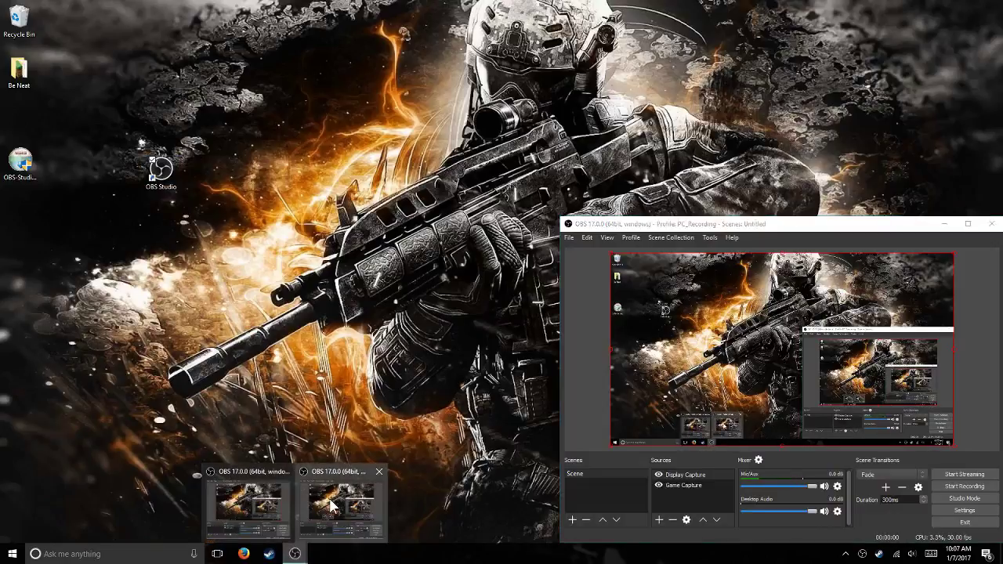
{"action": "left_click", "coordinate": [329, 506]}
{"action": "left_click", "coordinate": [294, 554]}
{"action": "left_click", "coordinate": [265, 513]}
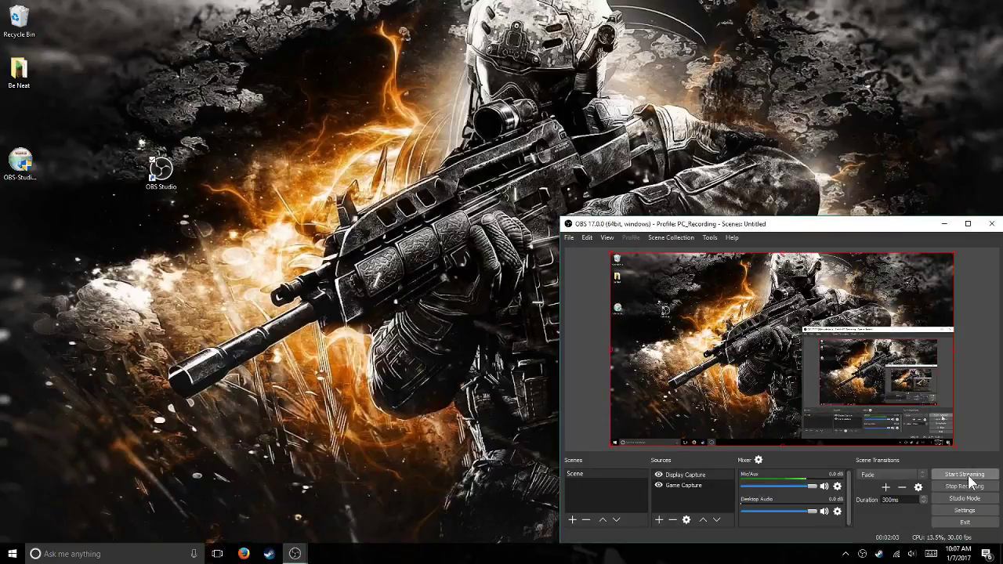
{"action": "left_click", "coordinate": [965, 485]}
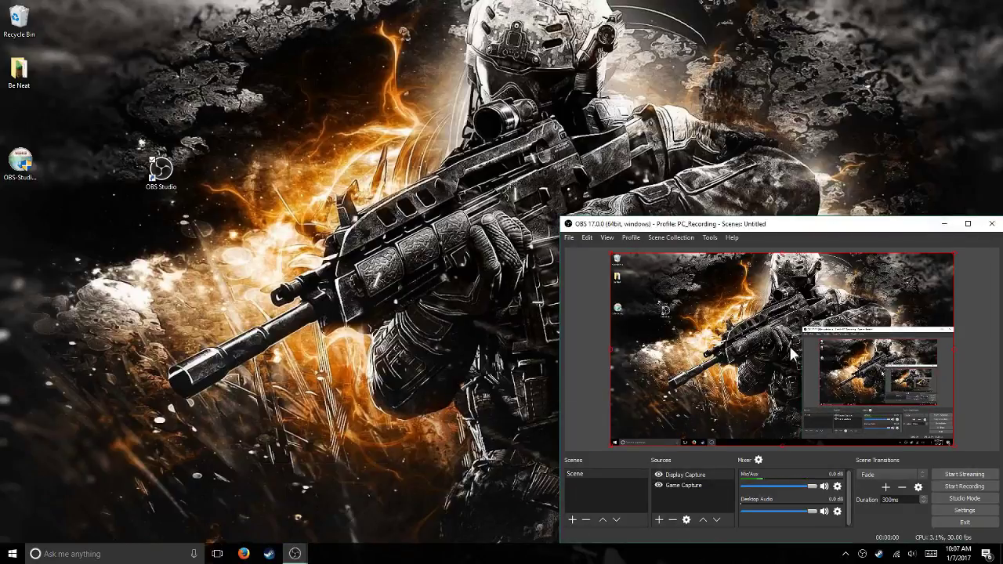
Examine the File commands and the source types that can be added, such as Display Capture and Game Capture.
{"action": "left_click", "coordinate": [571, 238]}
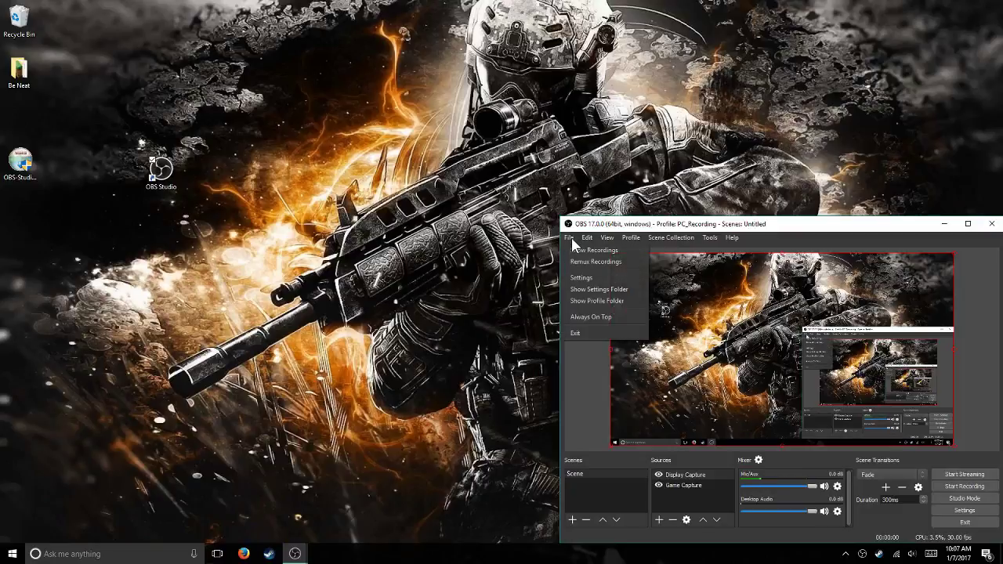
{"action": "left_click", "coordinate": [571, 238]}
{"action": "mouse_move", "coordinate": [740, 329]}
{"action": "left_mouse_down"}
{"action": "mouse_move", "coordinate": [755, 338]}
{"action": "mouse_move", "coordinate": [737, 303]}
{"action": "mouse_move", "coordinate": [757, 326]}
{"action": "mouse_move", "coordinate": [746, 323]}
{"action": "left_mouse_up"}
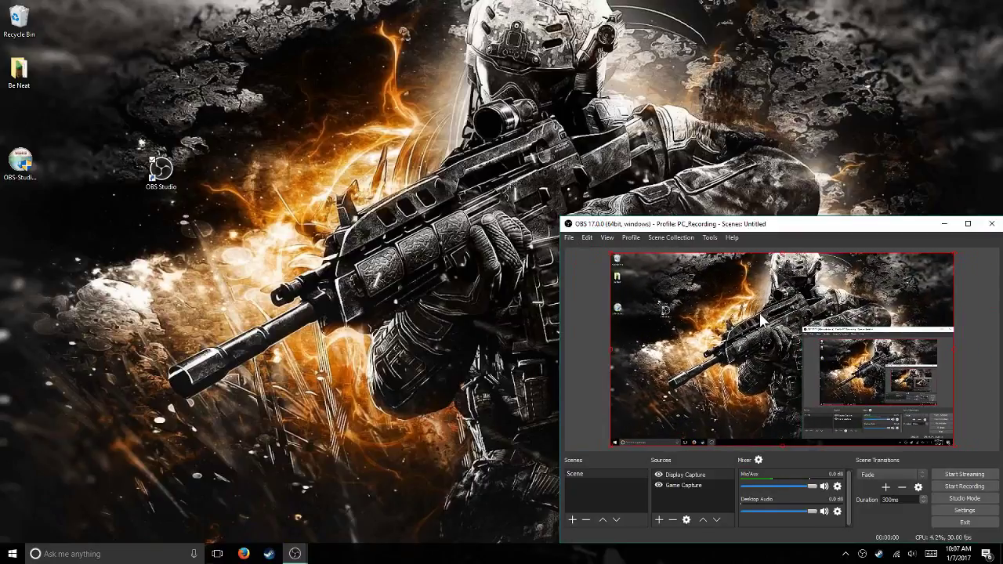
{"action": "left_click", "coordinate": [660, 520]}
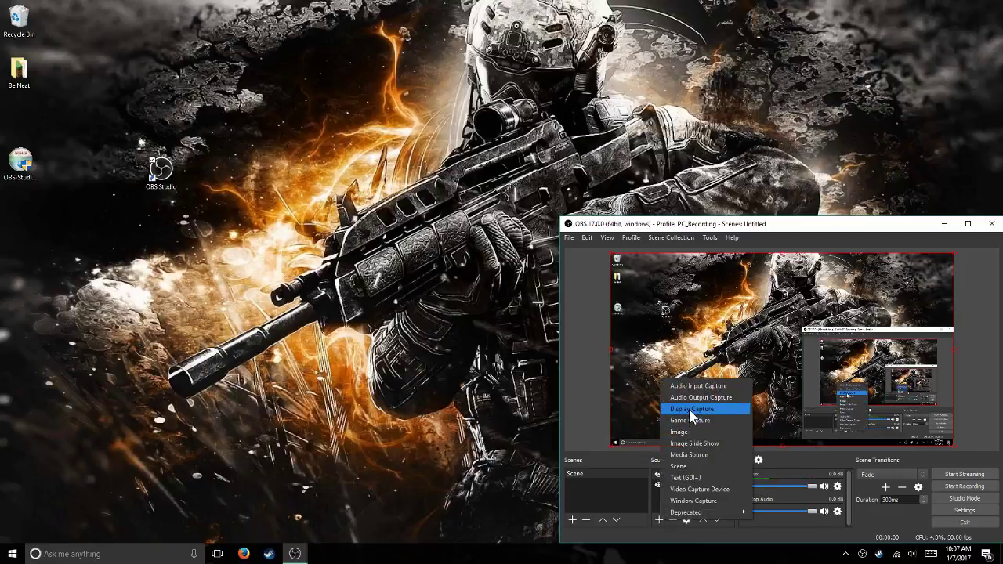
{"action": "left_click", "coordinate": [582, 411]}
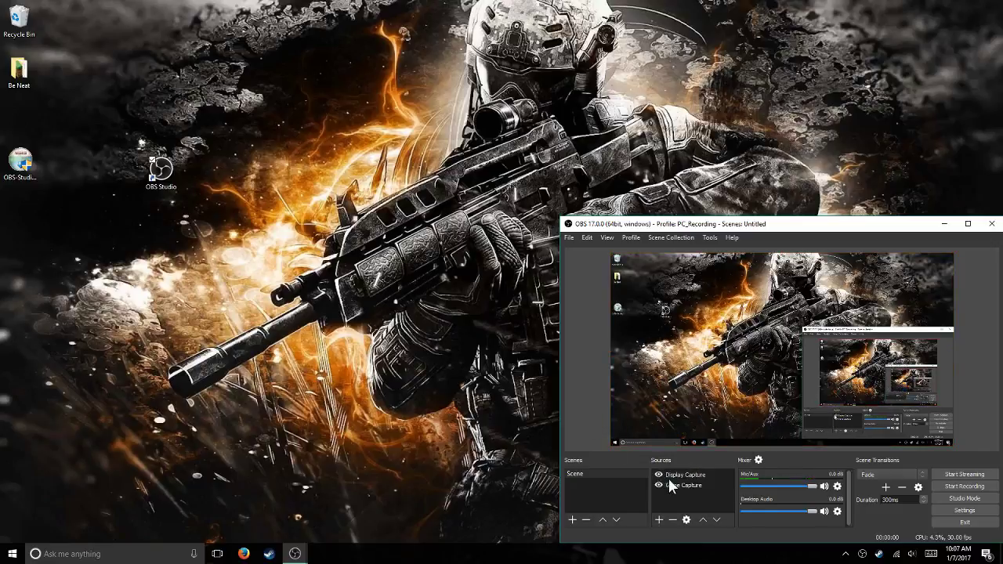
{"action": "left_click", "coordinate": [659, 520]}
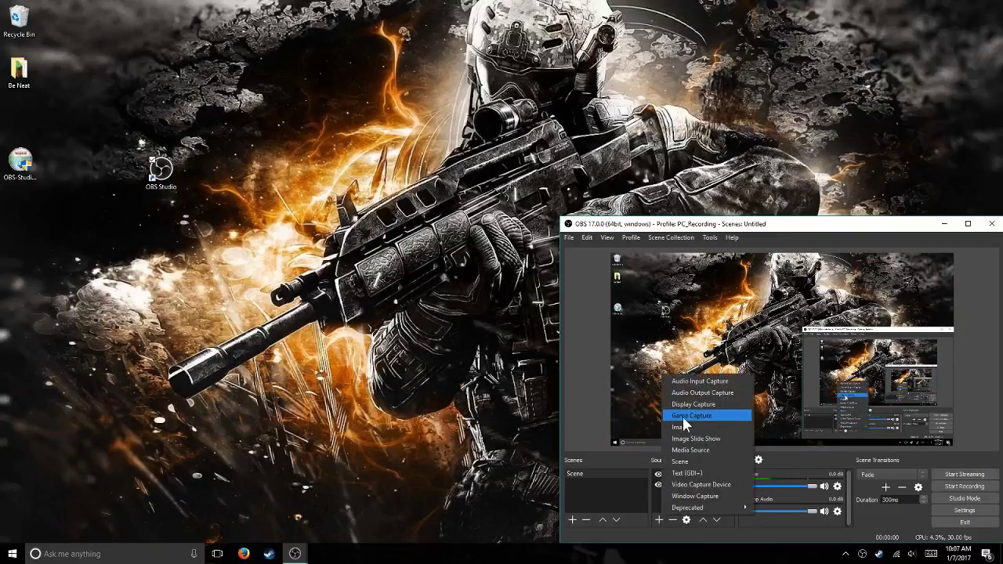
{"action": "left_click", "coordinate": [592, 421]}
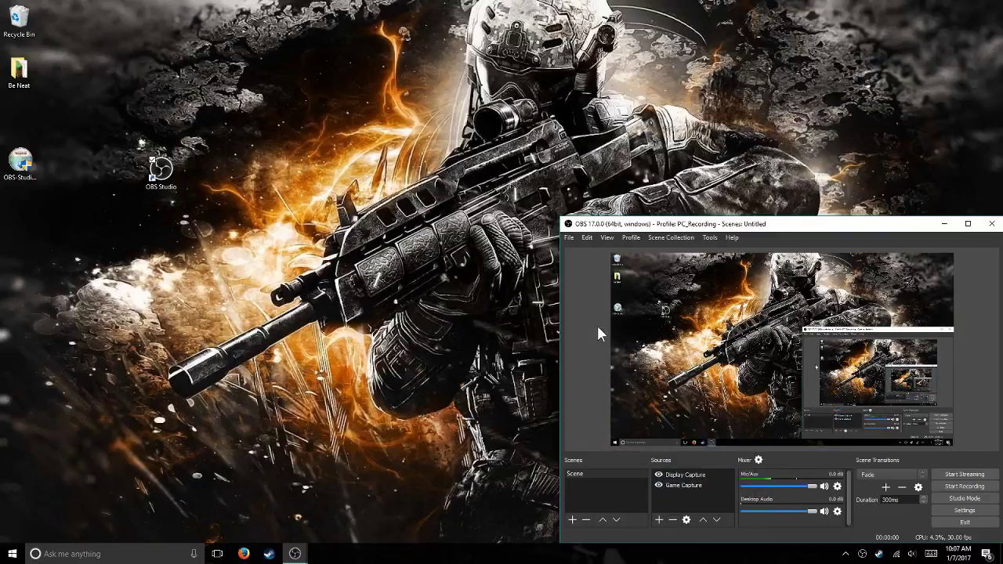
Open the OBS settings and switch the interface theme to Default and back to Dark.
{"action": "left_click", "coordinate": [570, 237]}
{"action": "left_click", "coordinate": [577, 280]}
{"action": "left_click", "coordinate": [706, 207]}
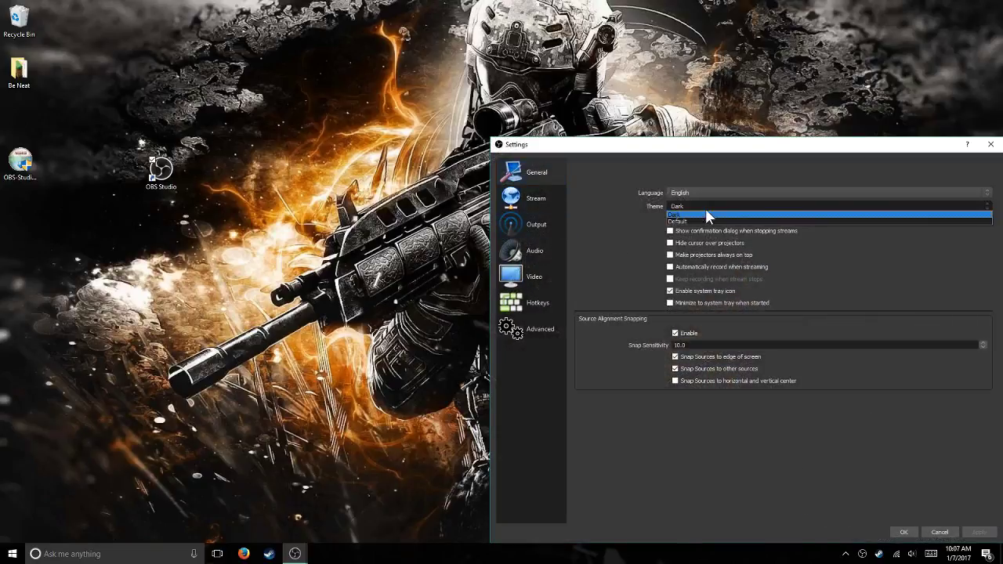
{"action": "left_click", "coordinate": [685, 222]}
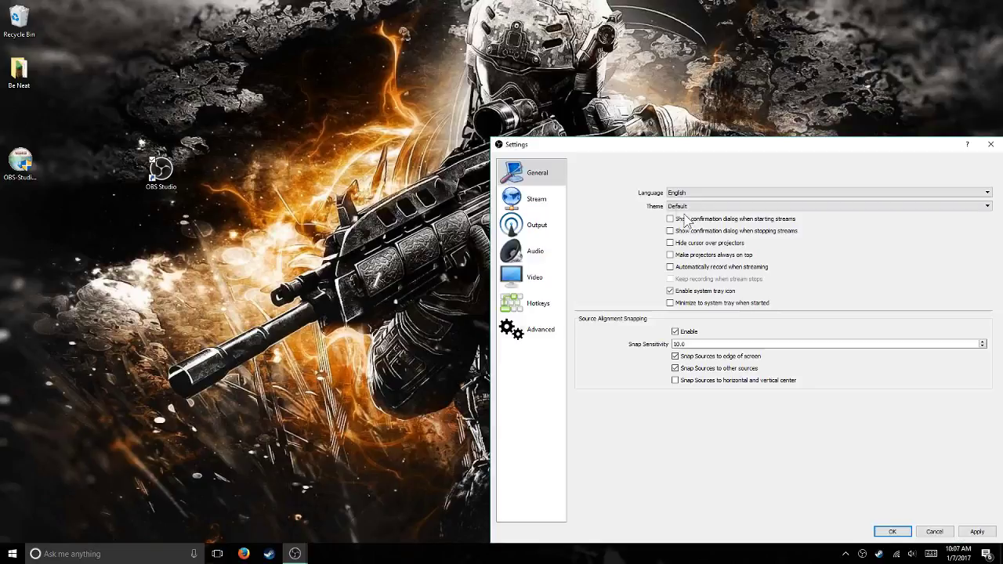
{"action": "left_click", "coordinate": [707, 206]}
{"action": "left_click", "coordinate": [707, 214]}
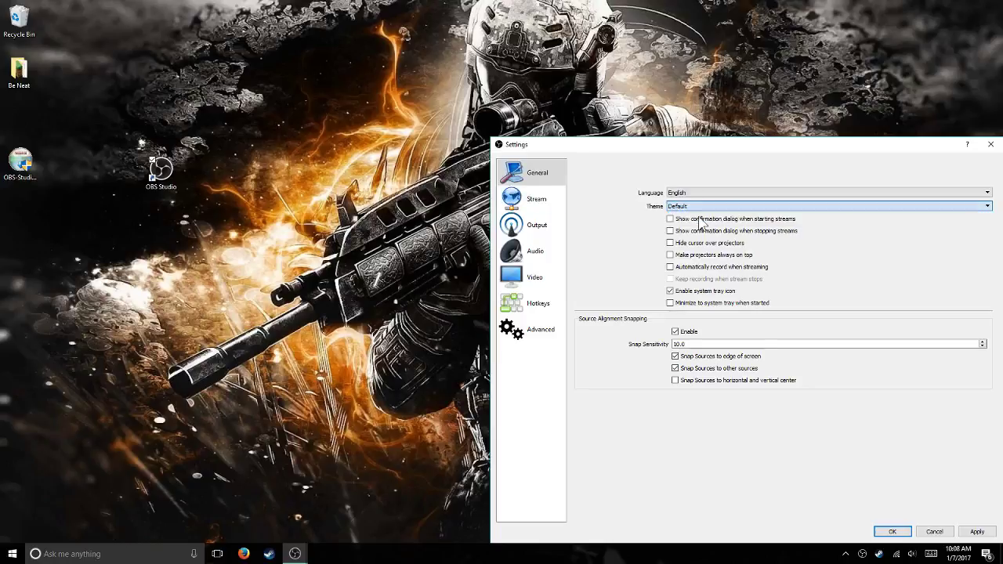
Review the streaming service settings and the video bitrate in the output settings.
{"action": "left_click", "coordinate": [537, 201]}
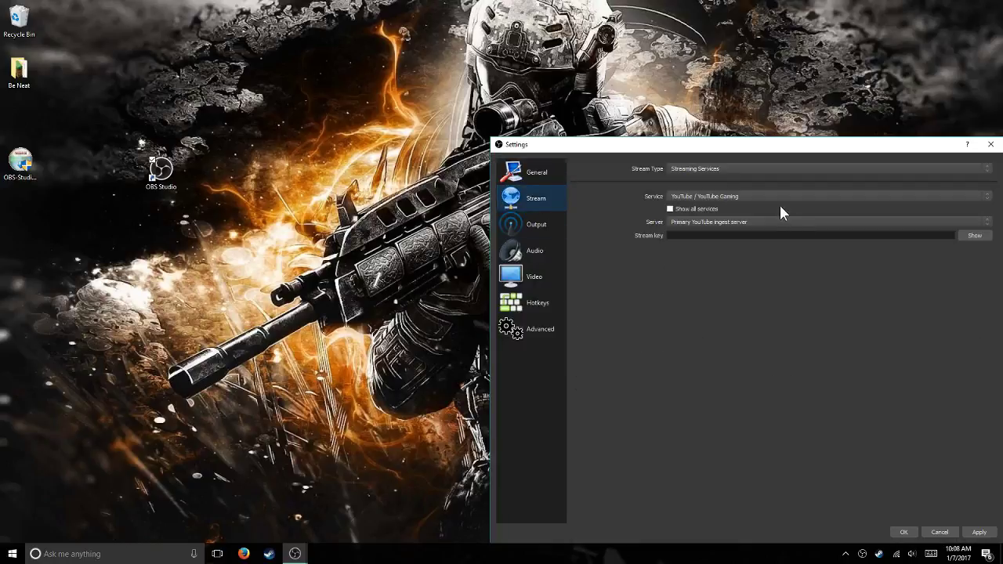
{"action": "left_click", "coordinate": [532, 223]}
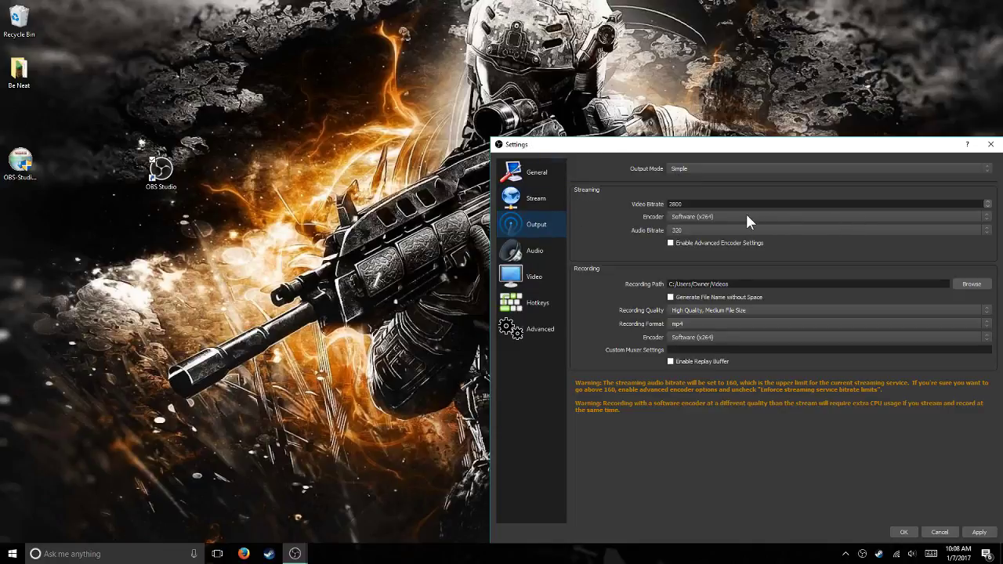
{"action": "left_click_drag", "start_coordinate": [697, 203], "coordinate": [626, 213]}
{"action": "left_click", "coordinate": [685, 203]}
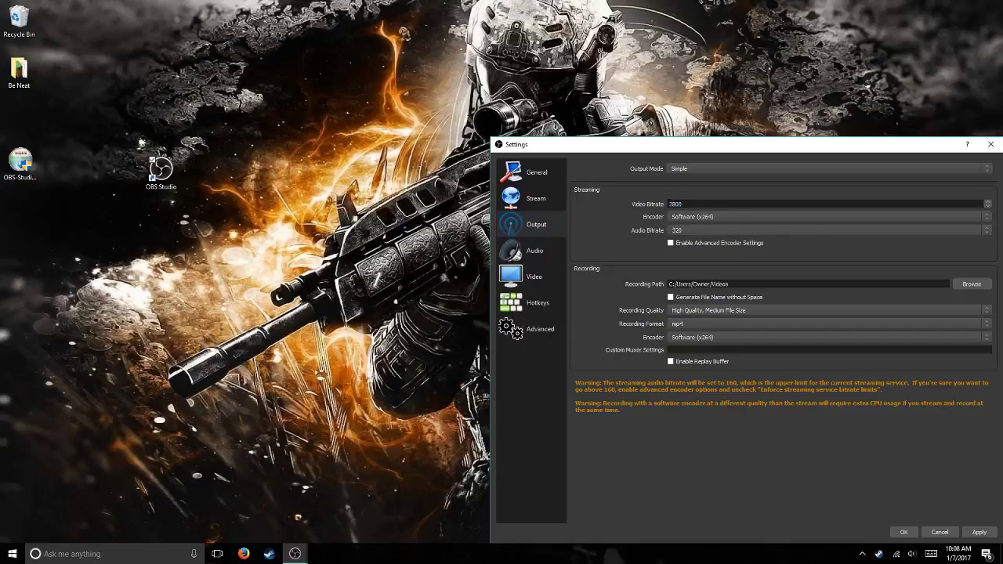
Review the streaming audio bitrate choices, the start and stop recording hotkeys, and the audio device settings.
{"action": "left_click", "coordinate": [688, 231]}
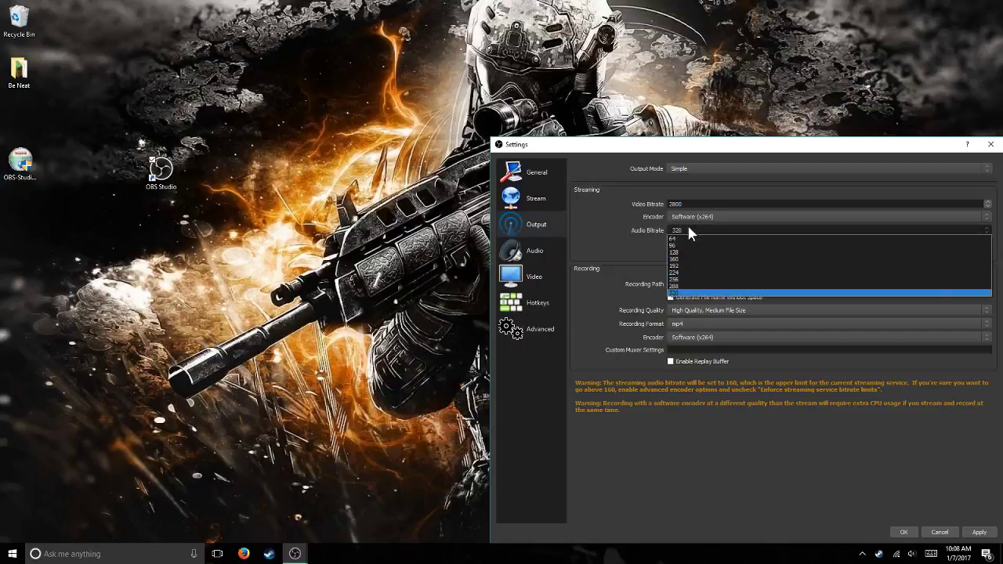
{"action": "left_click", "coordinate": [683, 231]}
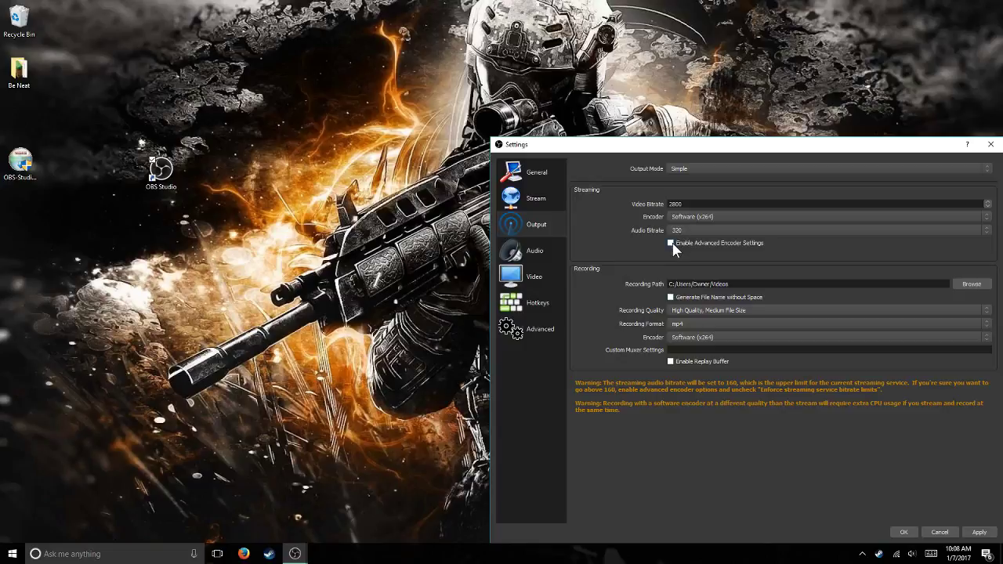
{"action": "left_click", "coordinate": [539, 304]}
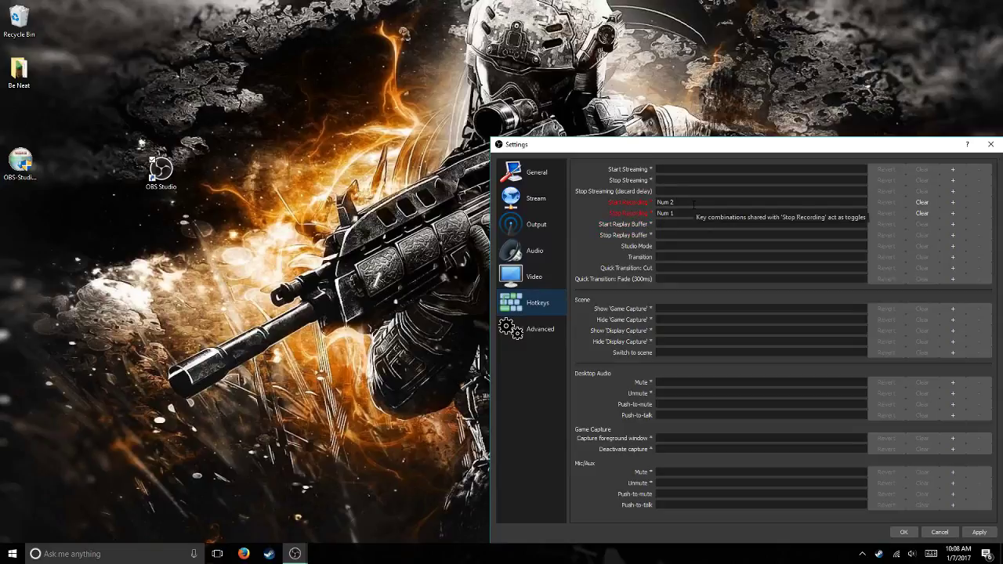
{"action": "left_click", "coordinate": [529, 280]}
{"action": "left_click", "coordinate": [533, 245]}
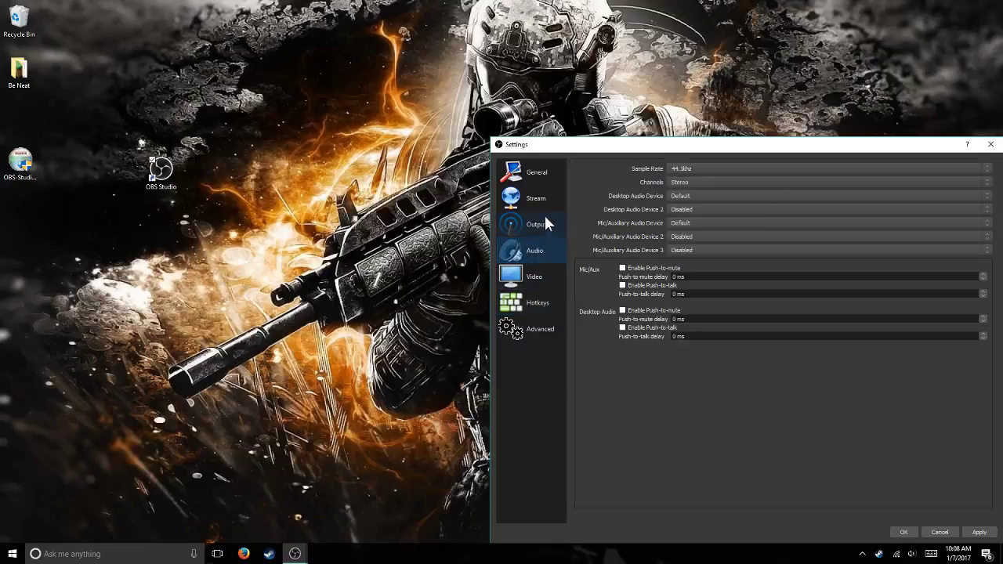
Review the base and output resolutions in the video settings and choose the Bicubic (Sharpened scaling, 16 samples) downscale filter.
{"action": "left_click", "coordinate": [529, 281]}
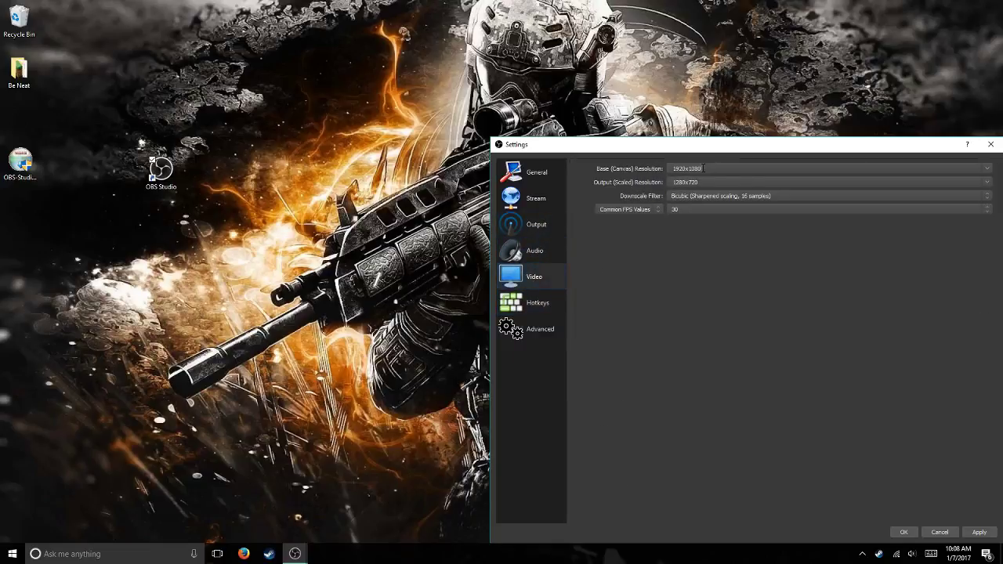
{"action": "left_click", "coordinate": [990, 171]}
{"action": "left_click", "coordinate": [990, 170]}
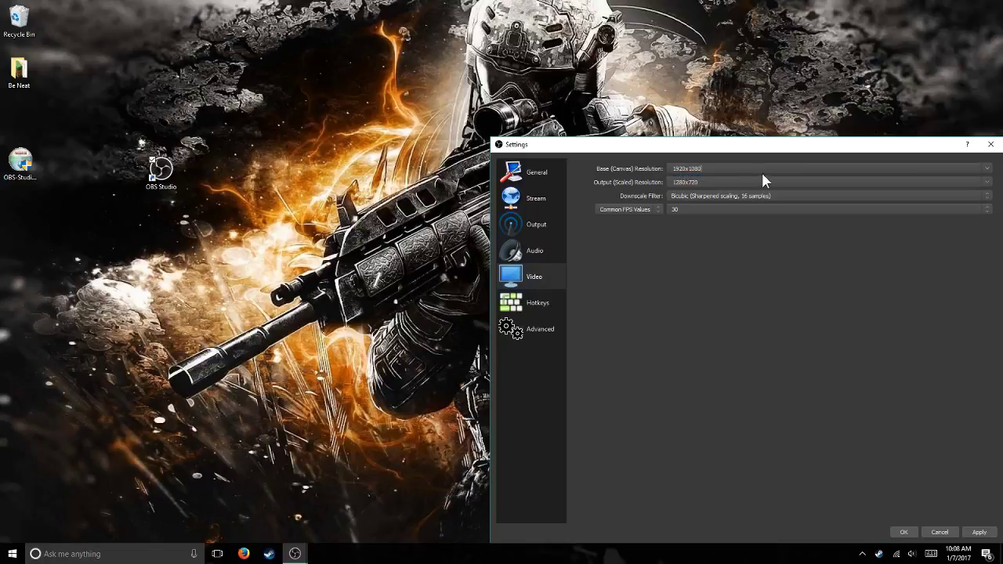
{"action": "left_click", "coordinate": [988, 184]}
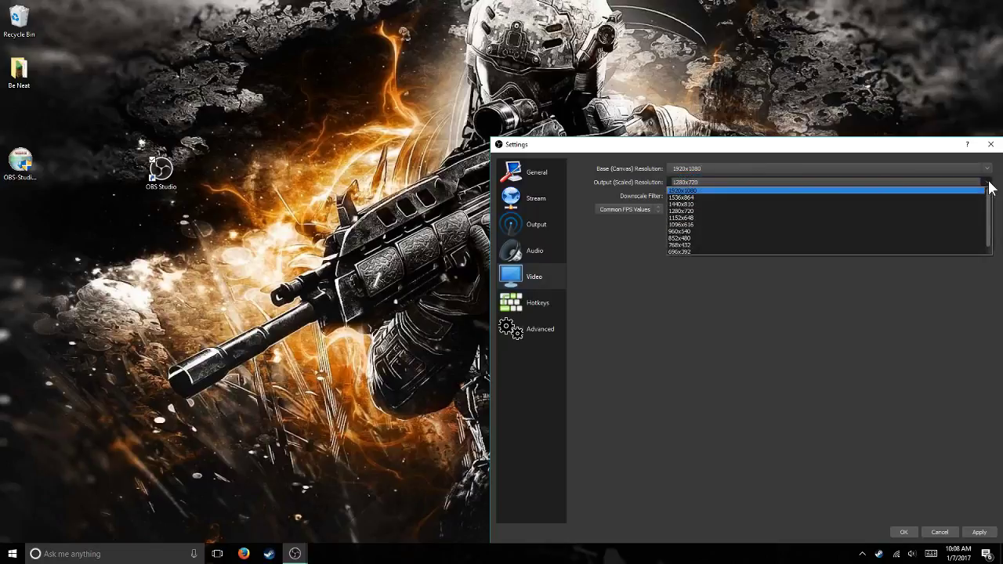
{"action": "left_click", "coordinate": [988, 184]}
{"action": "left_click", "coordinate": [988, 198]}
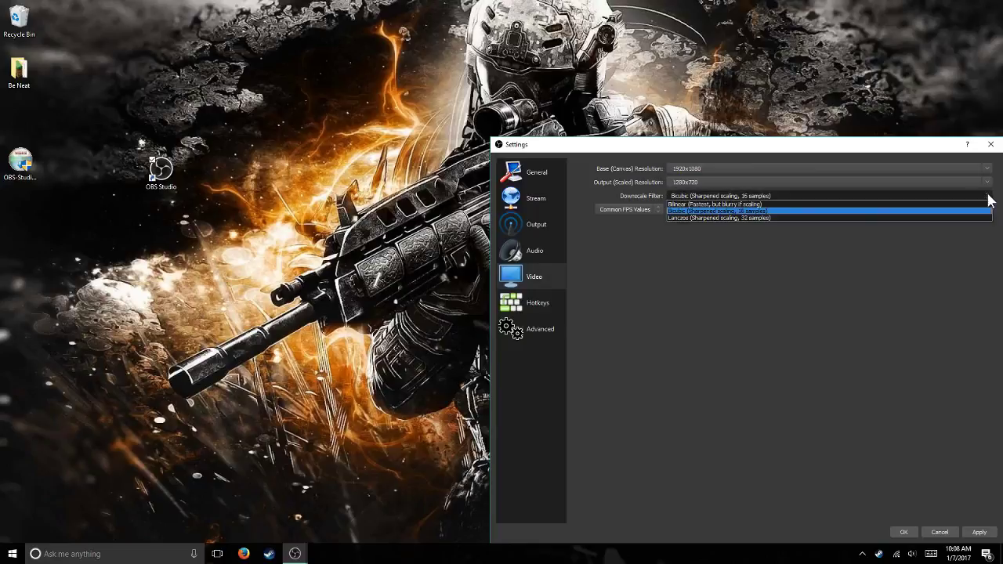
{"action": "left_click", "coordinate": [764, 211]}
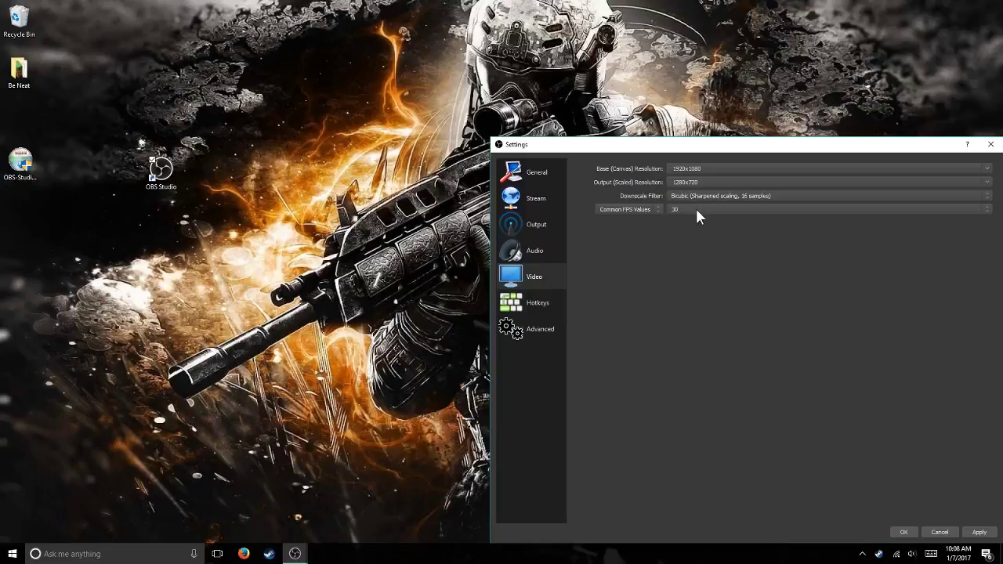
Return to the general settings, close the settings window and open the folder containing the saved recordings.
{"action": "left_click", "coordinate": [534, 174]}
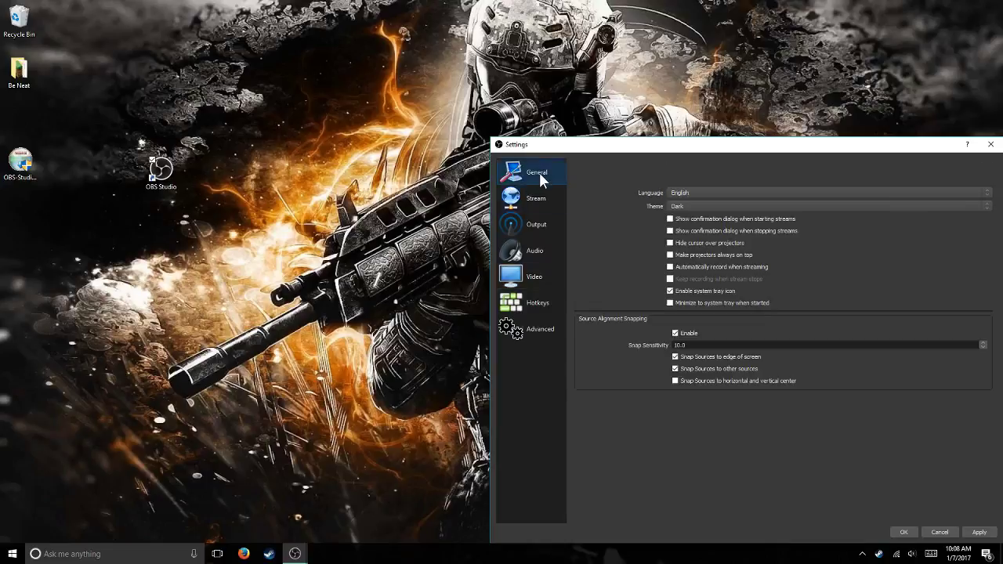
{"action": "left_click", "coordinate": [991, 146]}
{"action": "left_click", "coordinate": [766, 361]}
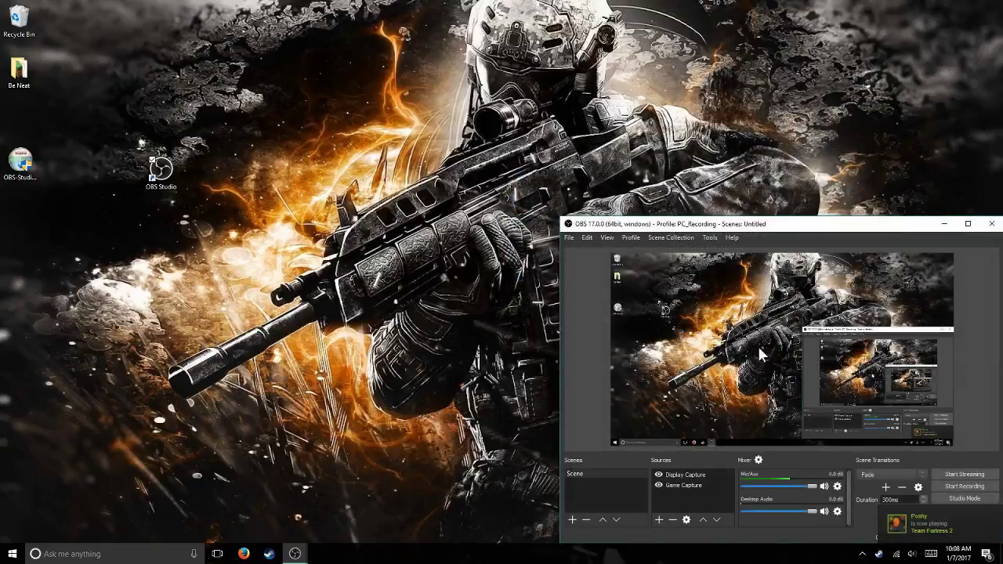
{"action": "left_click", "coordinate": [573, 238]}
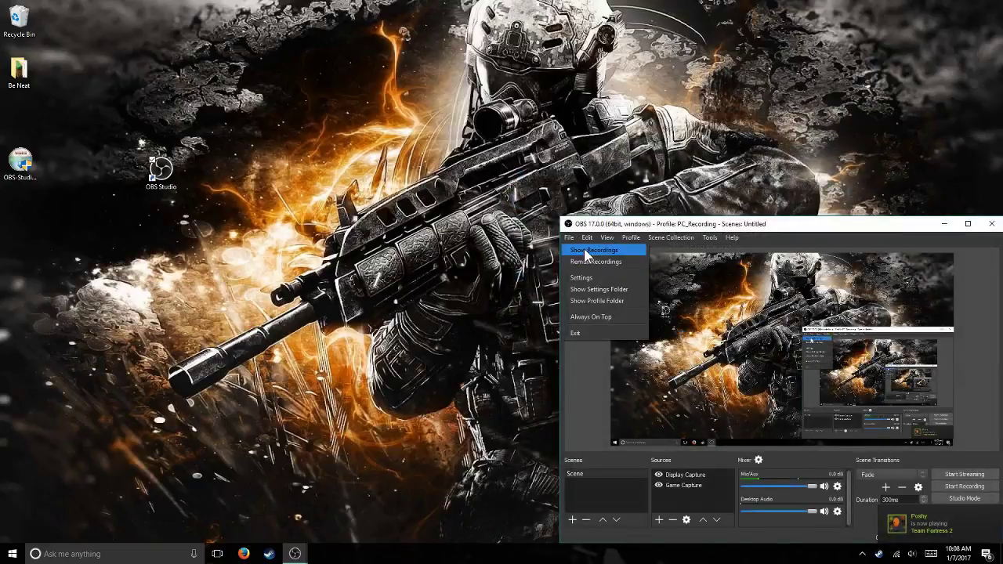
{"action": "left_click", "coordinate": [580, 250]}
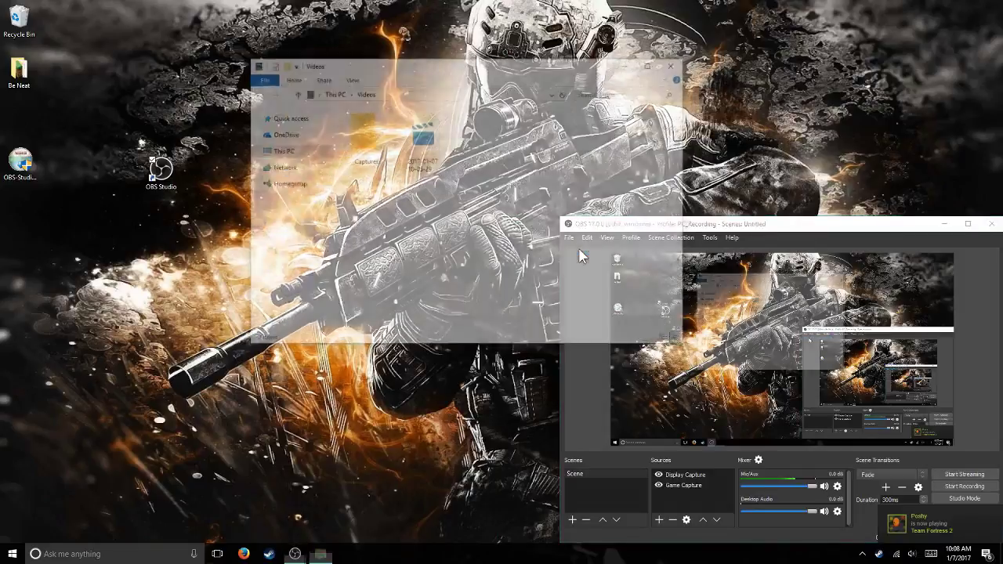